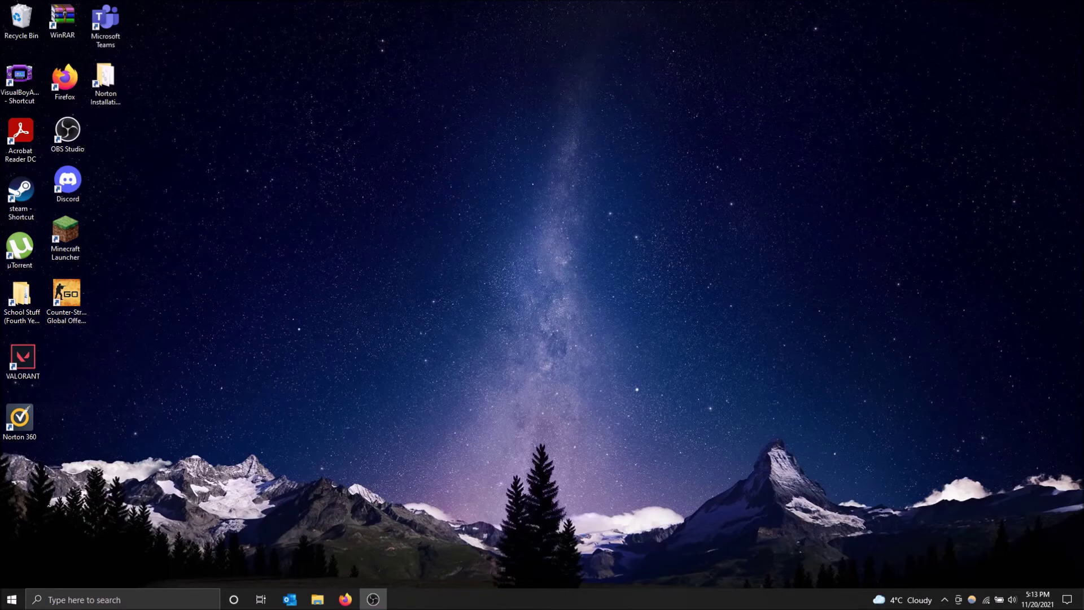
Browse the Ease of Access Display page in Settings, then close the window back to the desktop.
left_click(12, 600)
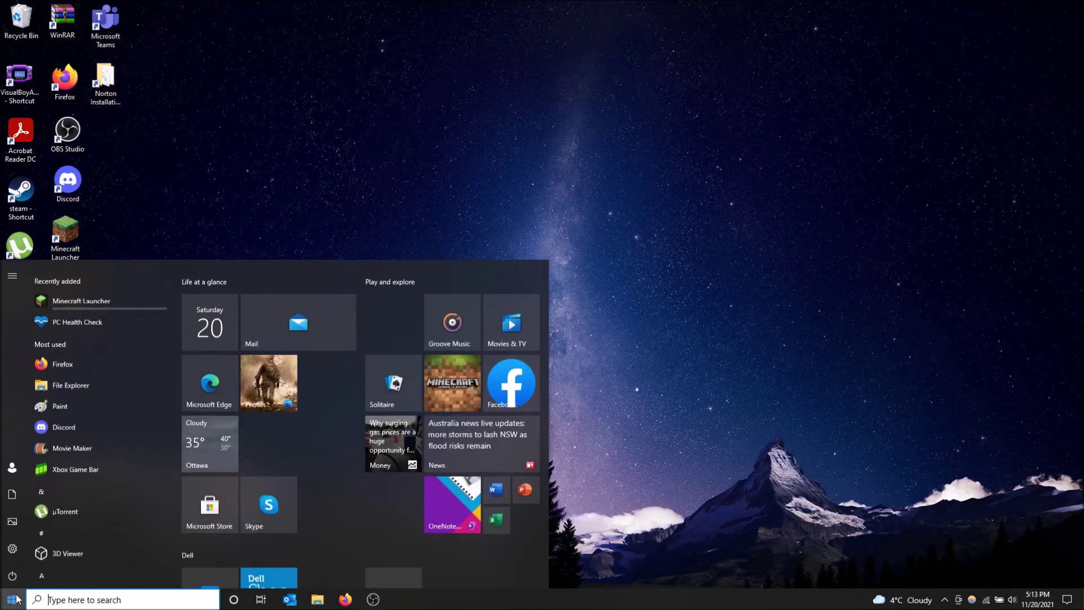
left_click(15, 548)
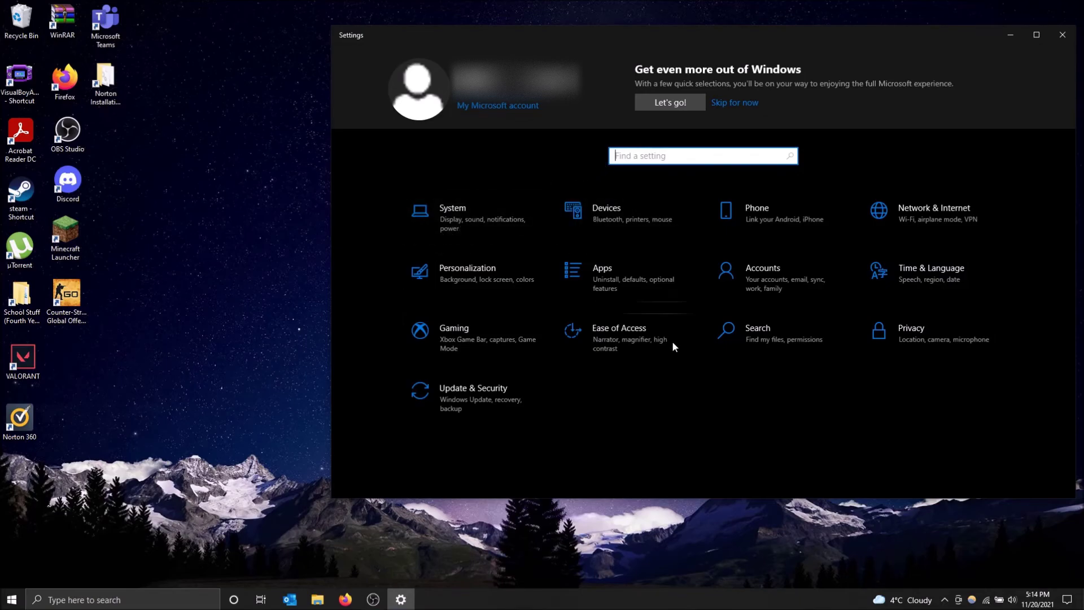
left_click(636, 334)
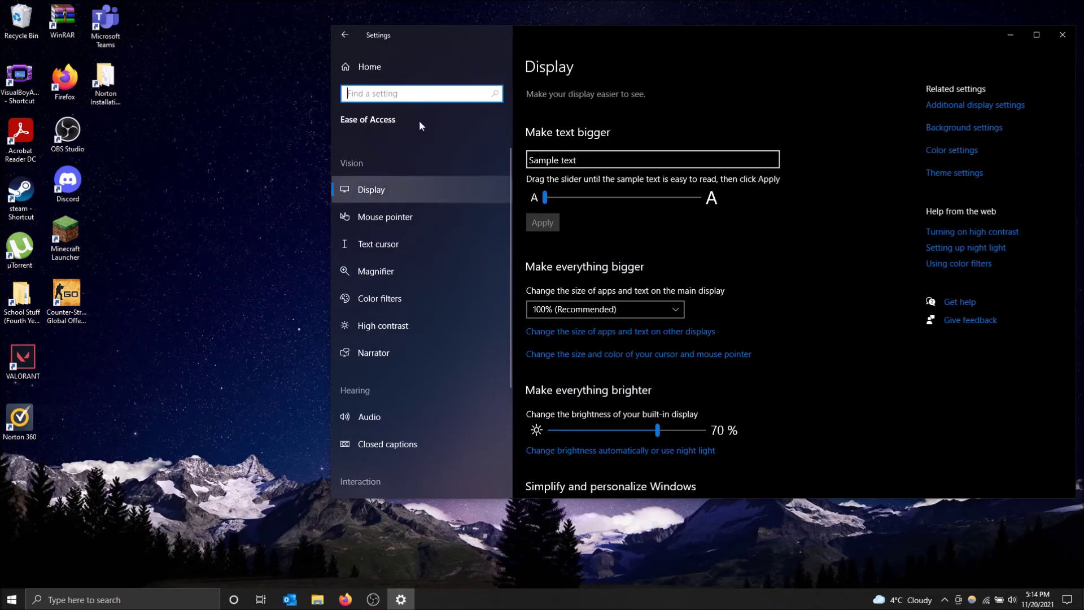
scroll(691, 241, "down", 5)
scroll(673, 238, "down", 2)
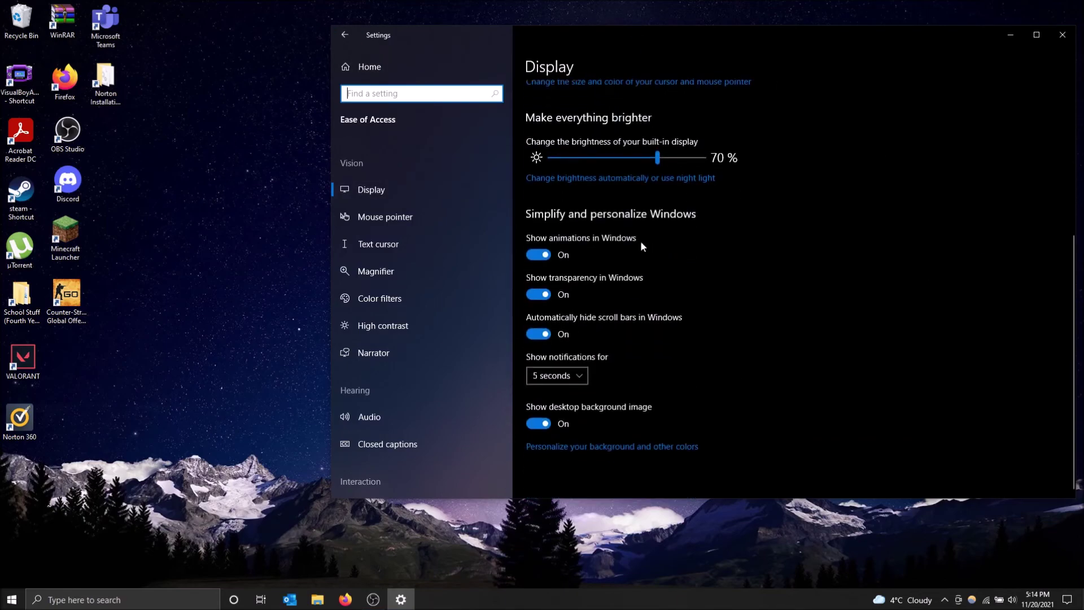
left_click(1064, 35)
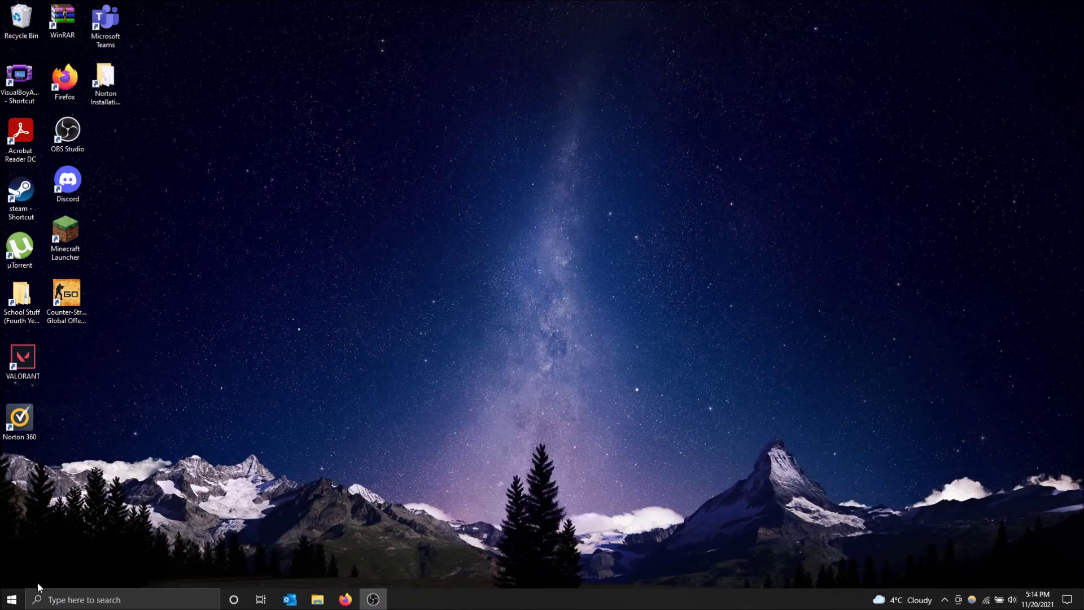
Reopen Settings from Start and return to the Ease of Access Display page.
left_click(19, 599)
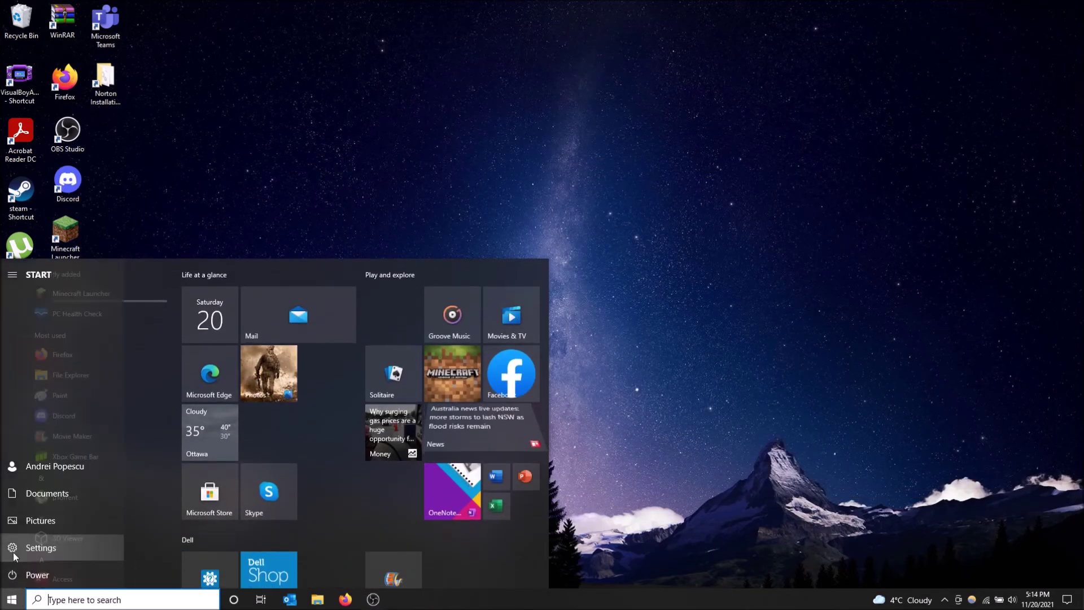
left_click(13, 551)
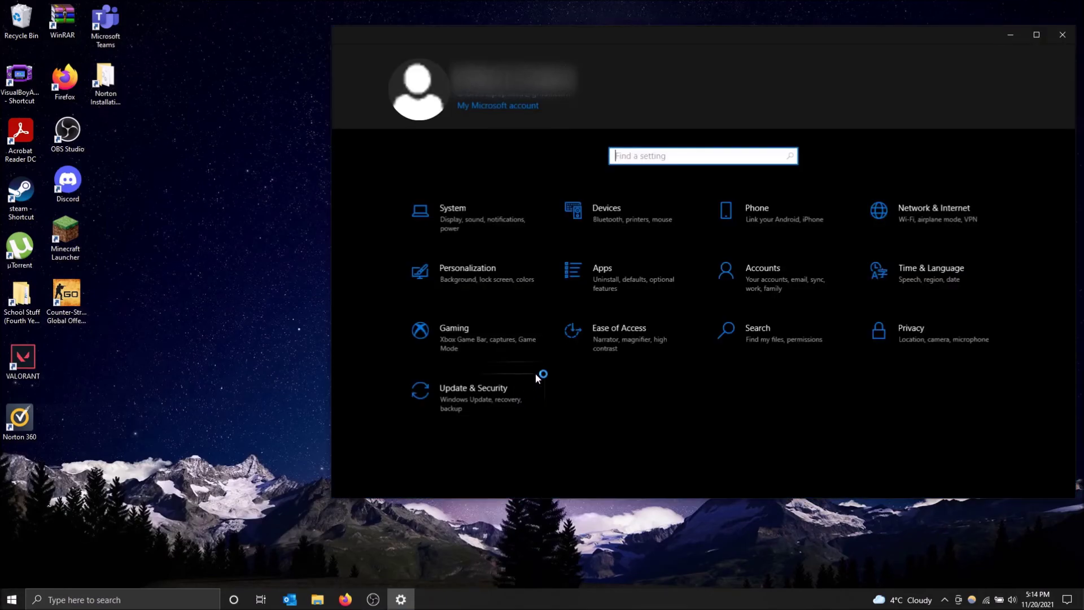
left_click(605, 337)
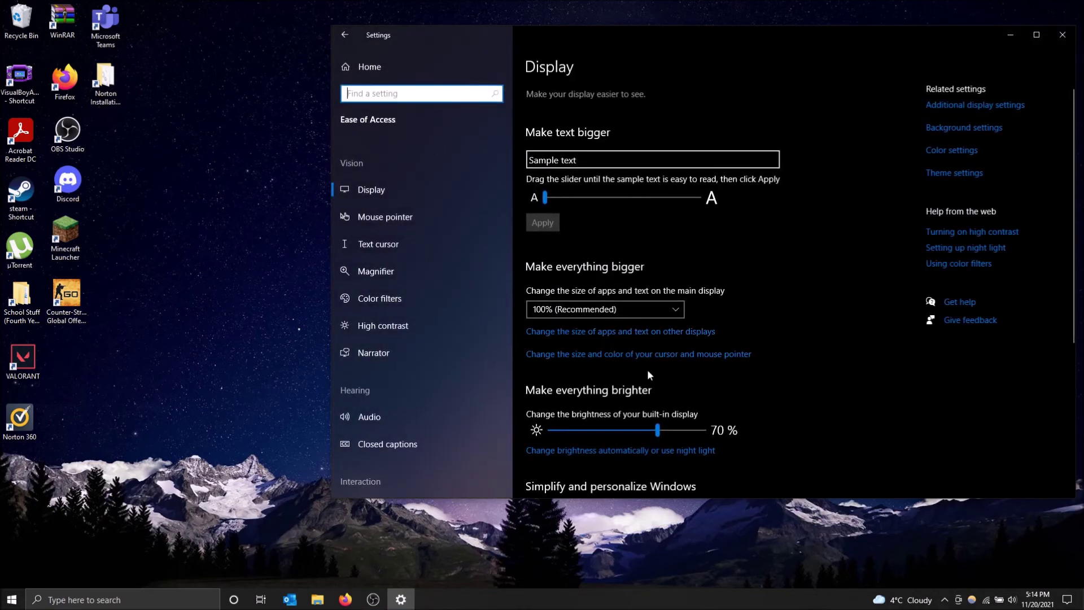
scroll(646, 368, "down", 5)
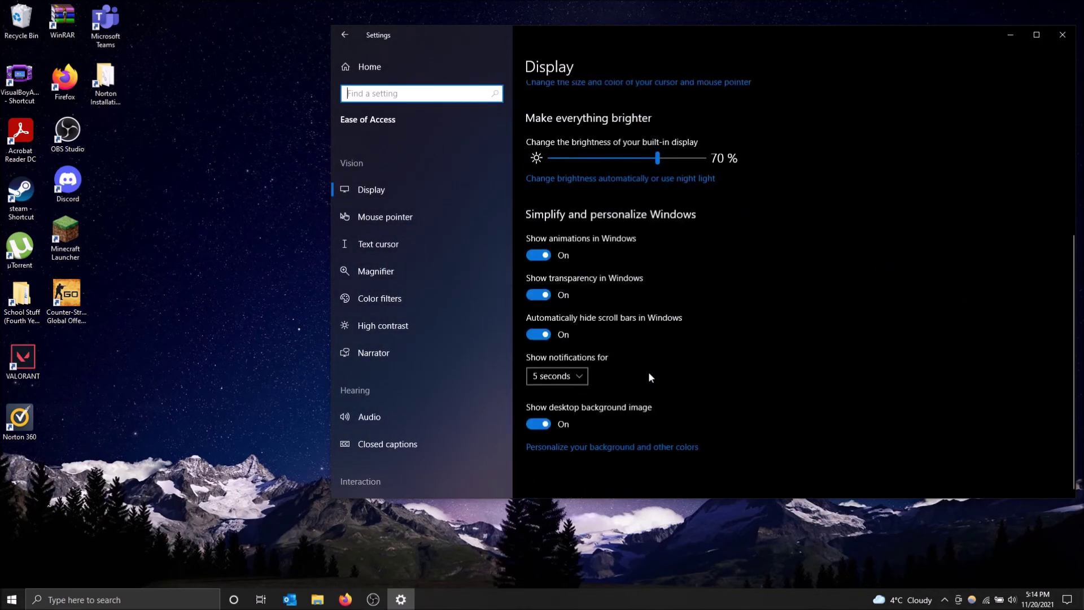
Switch 'Show transparency in Windows' Off and nudge the Settings window slightly left.
left_click(535, 295)
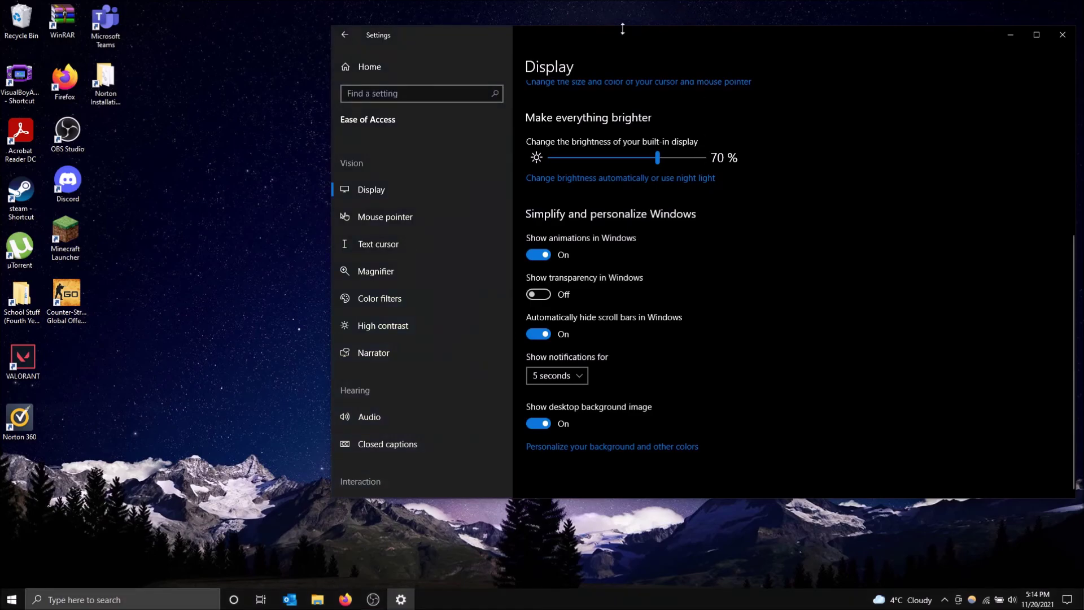
left_click_drag(709, 44, 664, 39)
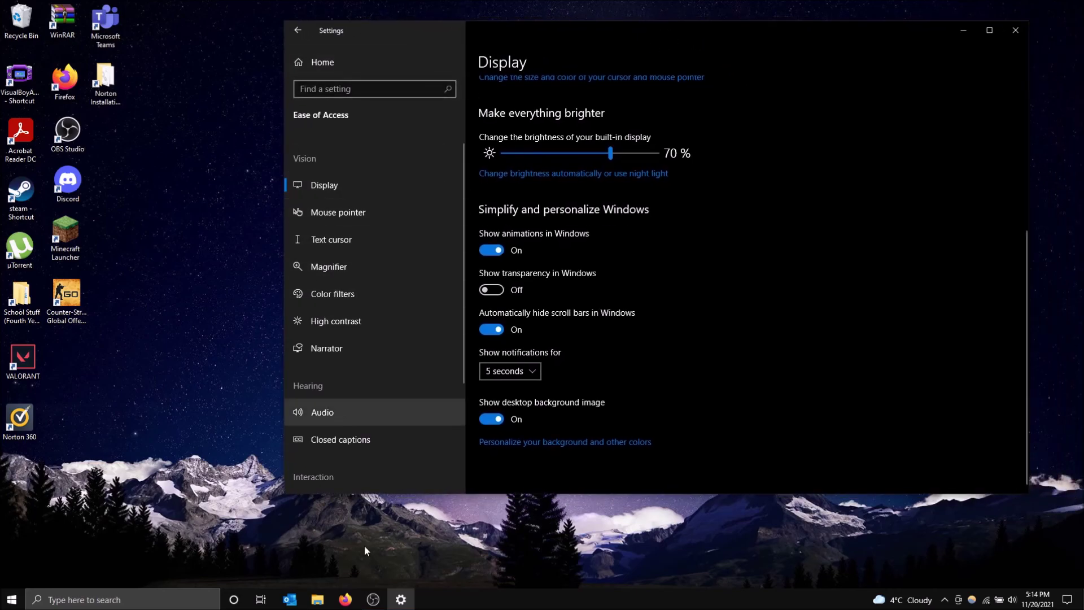